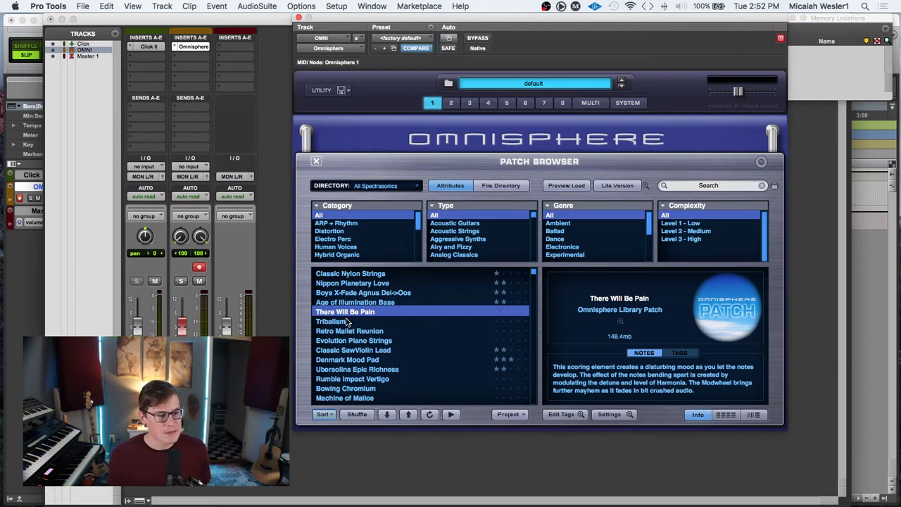
# - Choose the There Will Be Pain patch in the Omnisphere patch browser and close the instrument
pyautogui.click(346, 321)
pyautogui.click(376, 312)
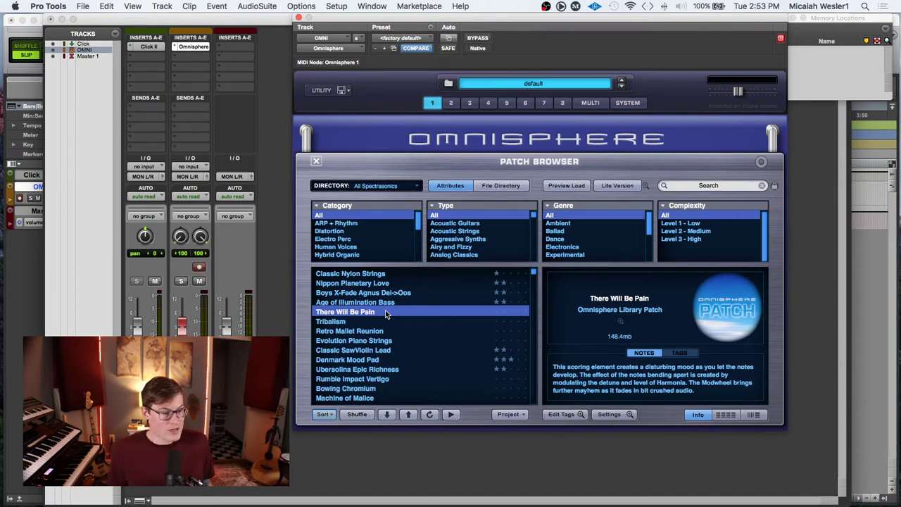
pyautogui.scroll(3, 387, 311)
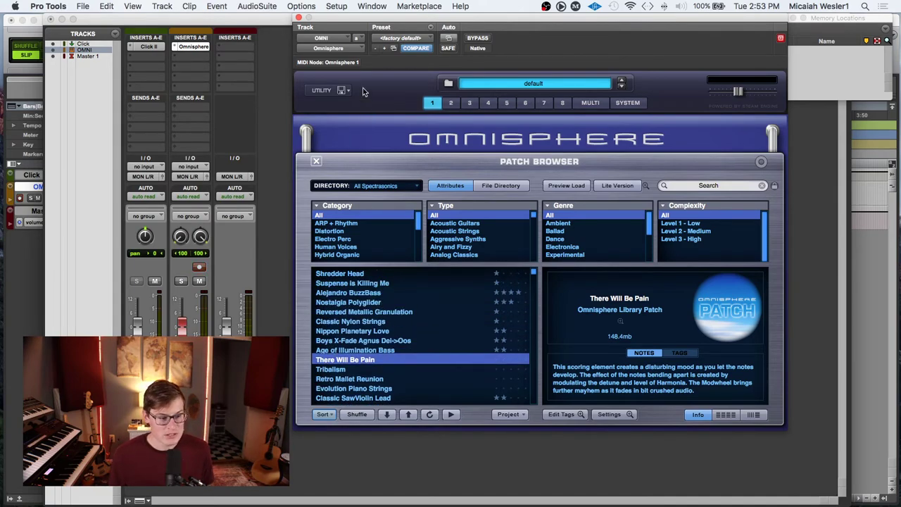
pyautogui.click(299, 18)
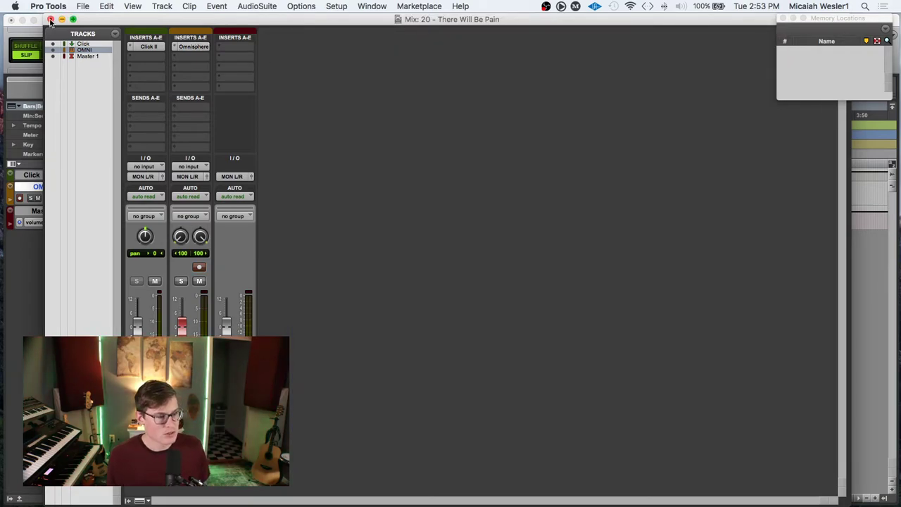
# - Insert the stereo L1 limiter on the fifth insert slot of Master 1 and set its out ceiling to -1.0
pyautogui.click(225, 86)
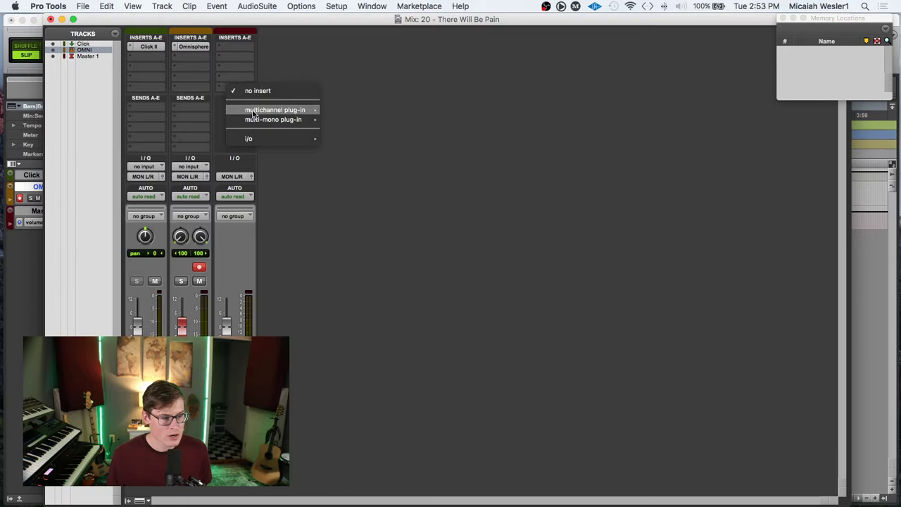
pyautogui.moveTo(253, 113)
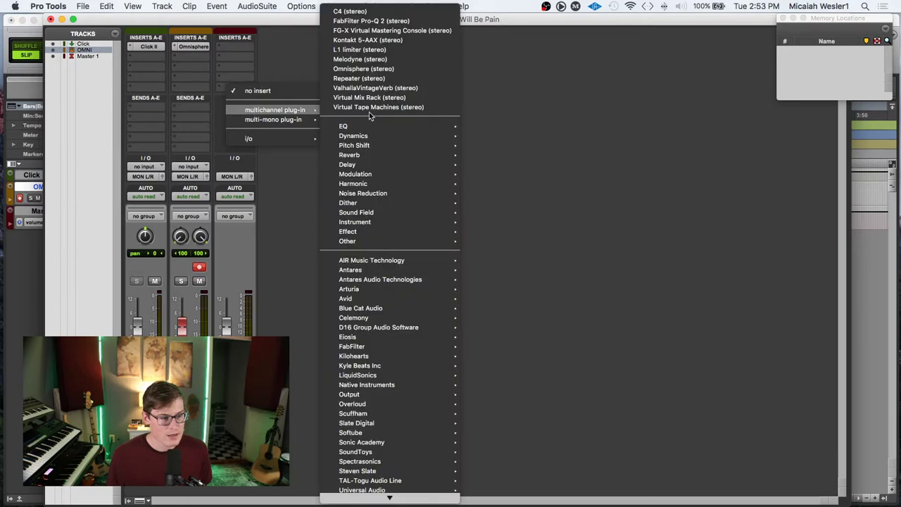
pyautogui.click(365, 52)
pyautogui.moveTo(413, 114); pyautogui.dragTo(416, 118)
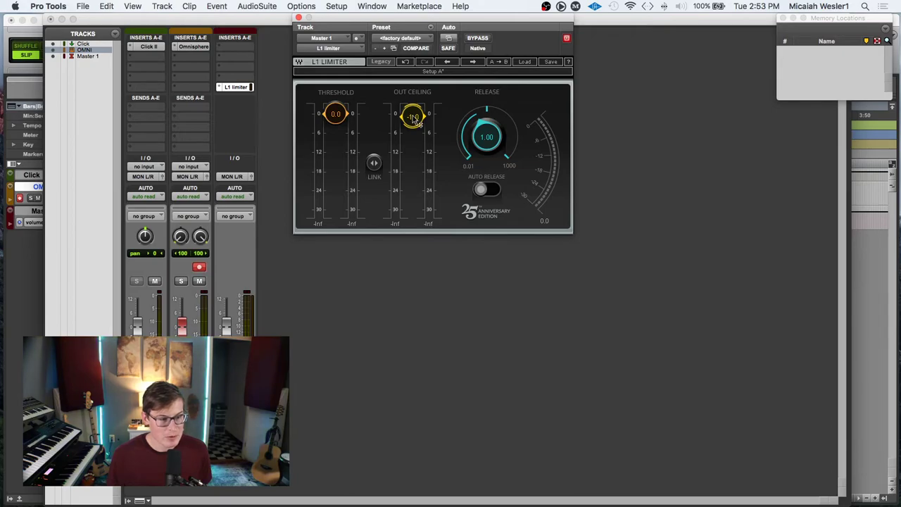
pyautogui.click(298, 18)
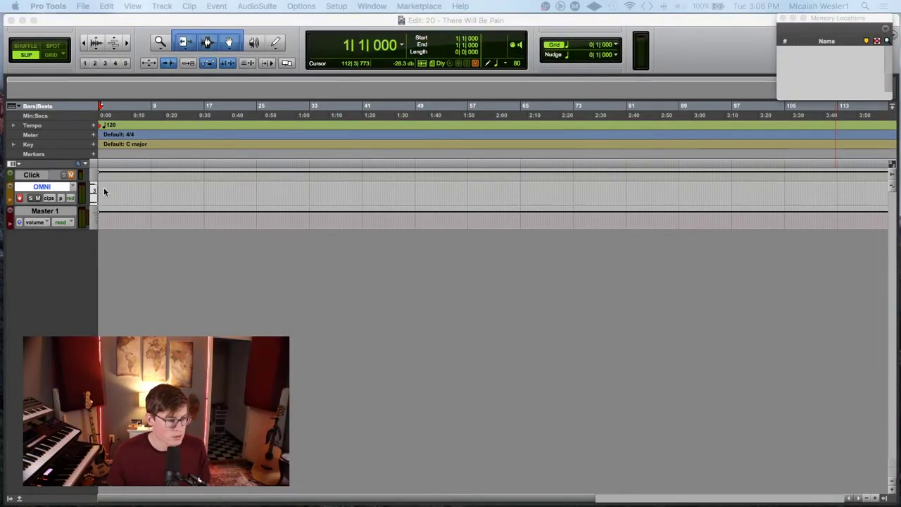
# - Record a MIDI performance on the OMNI track from bar 1 to about bar 37
pyautogui.click(104, 191)
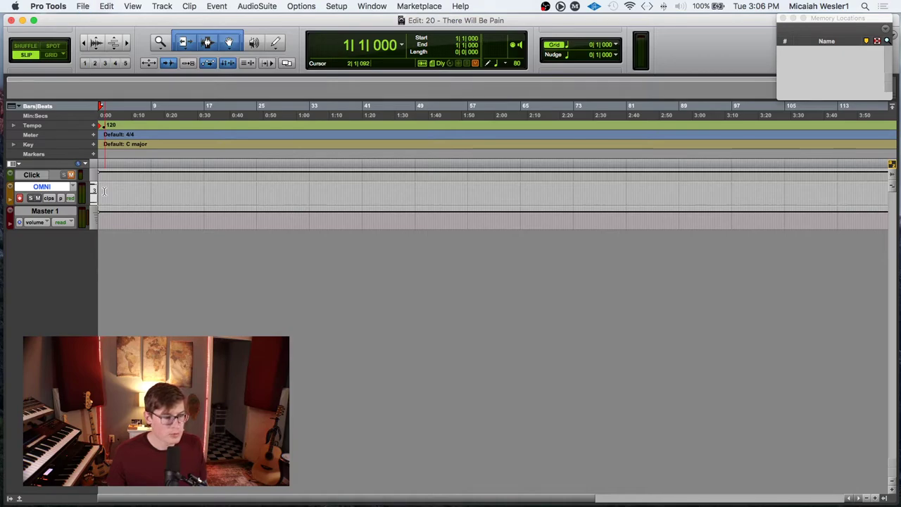
pyautogui.press('super+space')
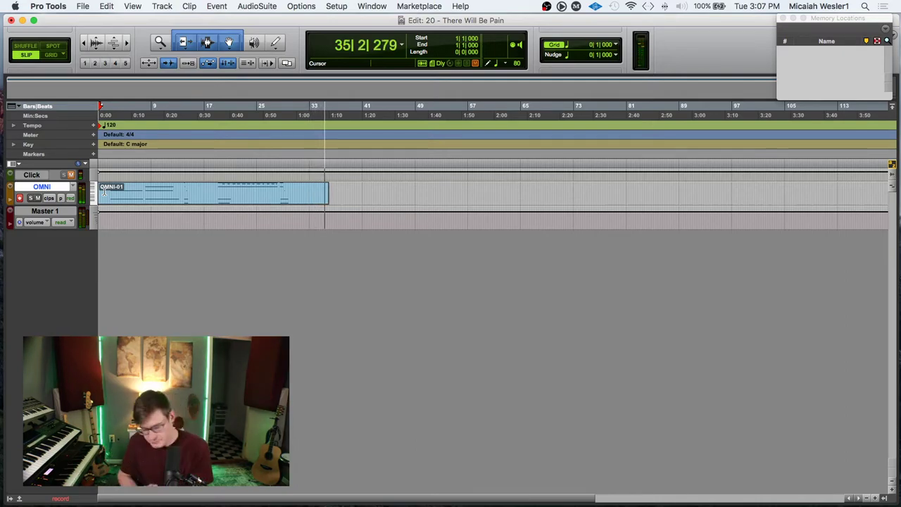
pyautogui.press('space')
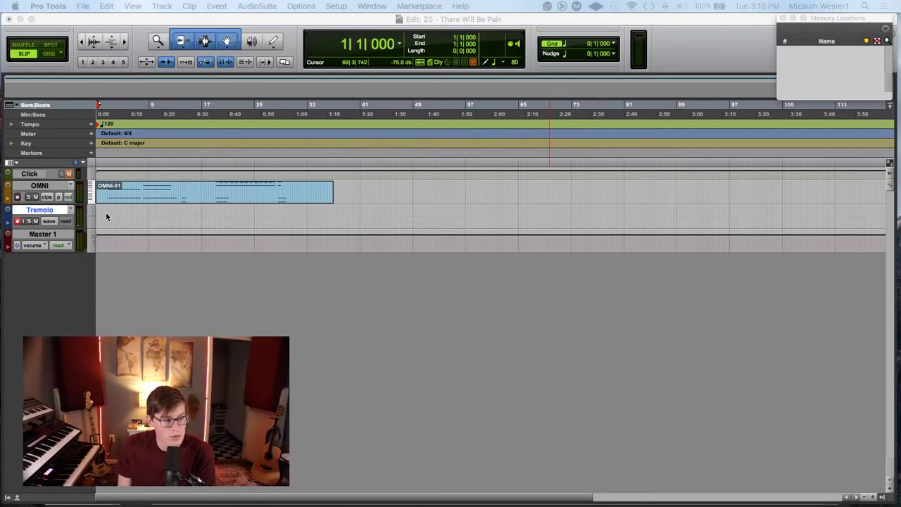
# - Record an audio take on the Tremolo track from bar 1 to about bar 36, and disarm the track
pyautogui.click(112, 212)
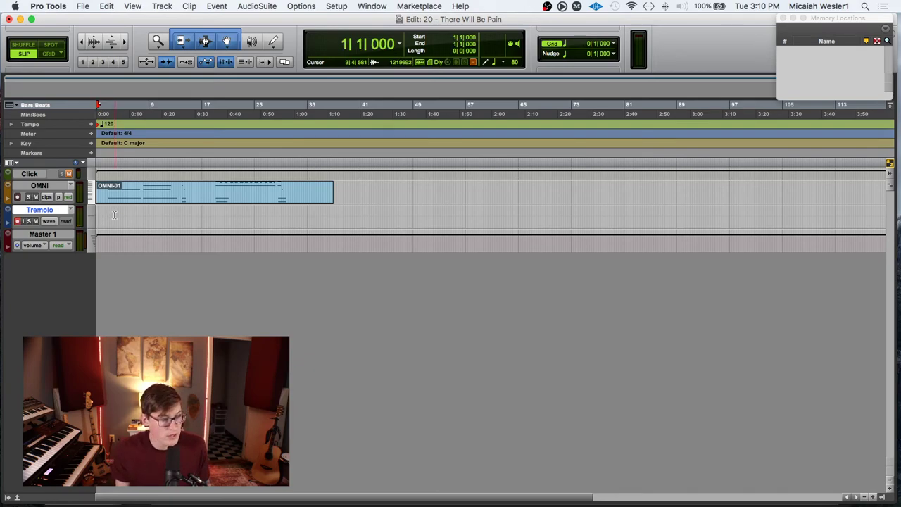
pyautogui.press('super+space')
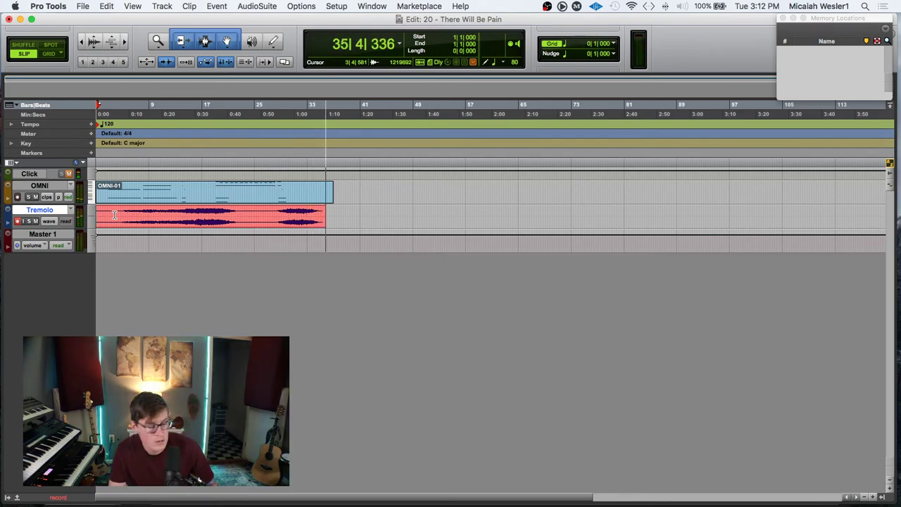
pyautogui.press('space')
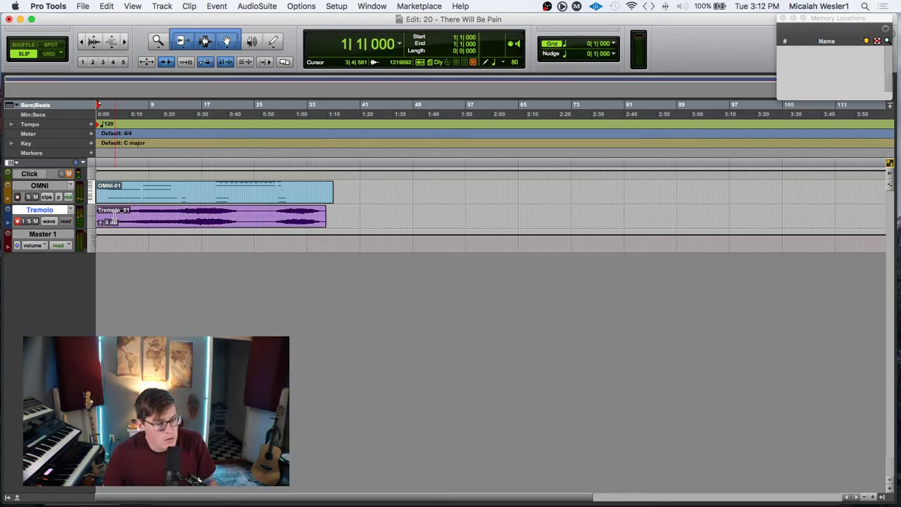
pyautogui.click(17, 221)
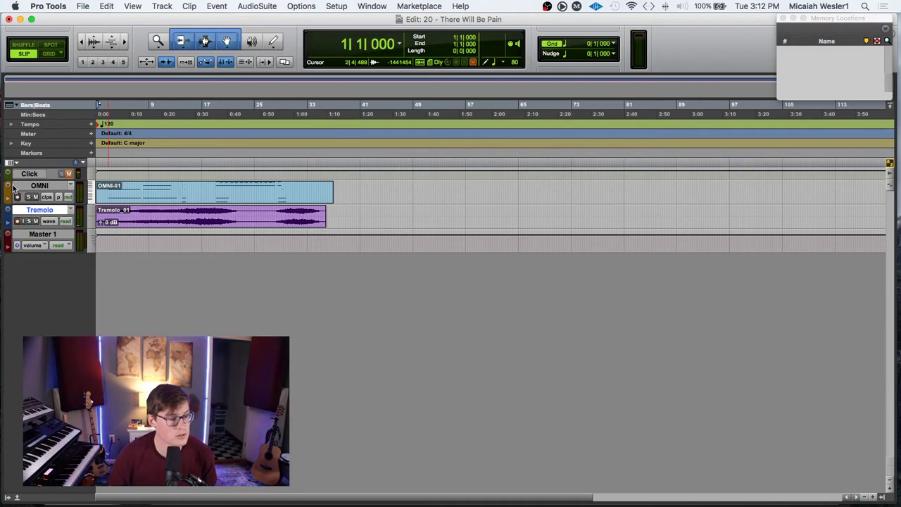
pyautogui.click(351, 215)
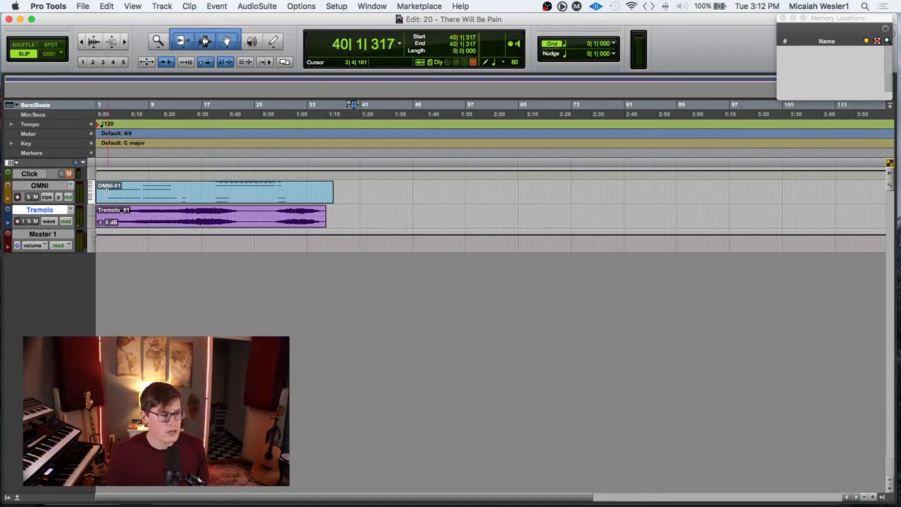
pyautogui.click(41, 187)
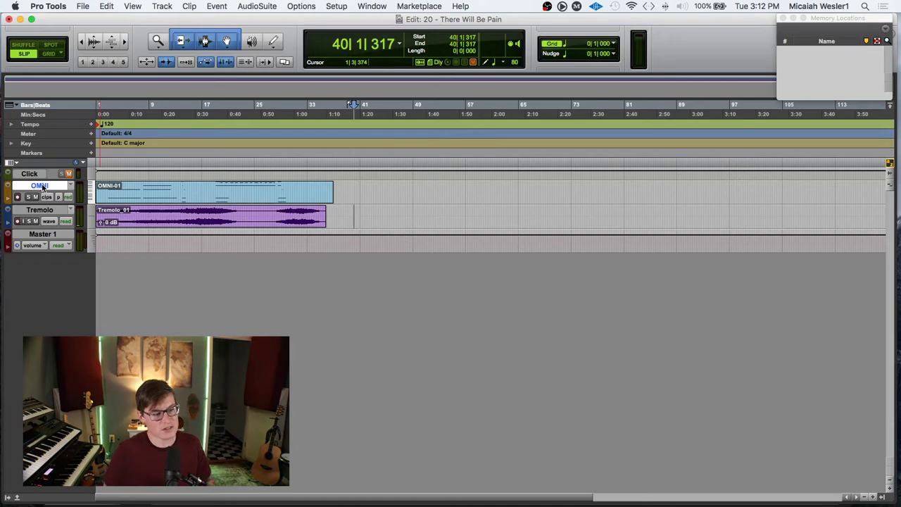
pyautogui.click(358, 186)
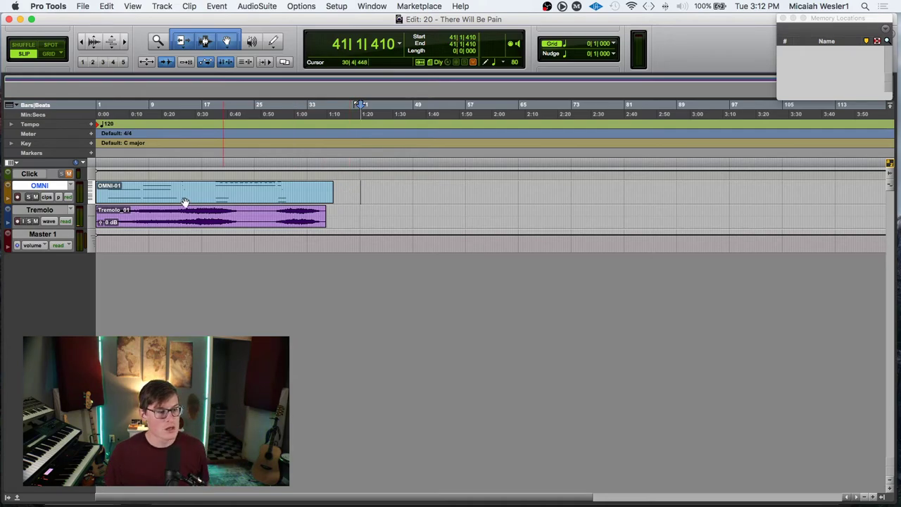
pyautogui.click(354, 214)
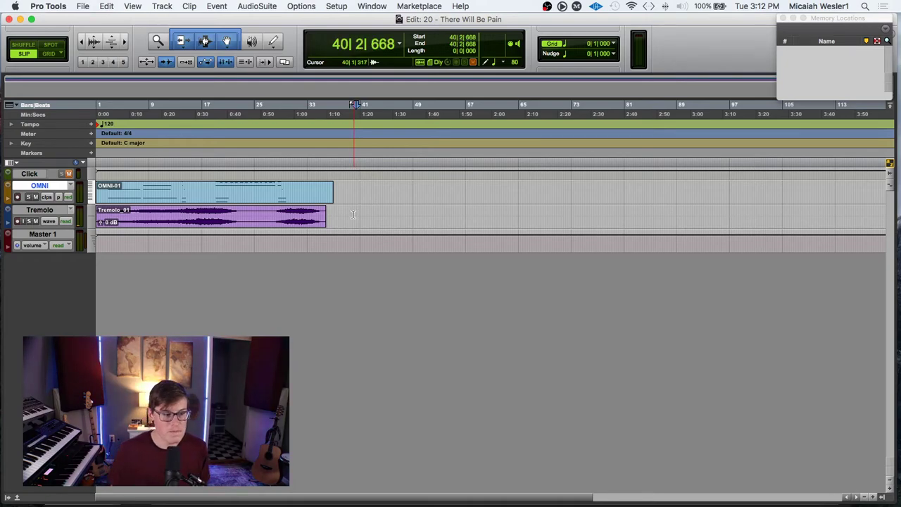
# - Add a short fade-out to the end of the Tremolo clip
pyautogui.moveTo(351, 214); pyautogui.dragTo(318, 214)
pyautogui.click(343, 214)
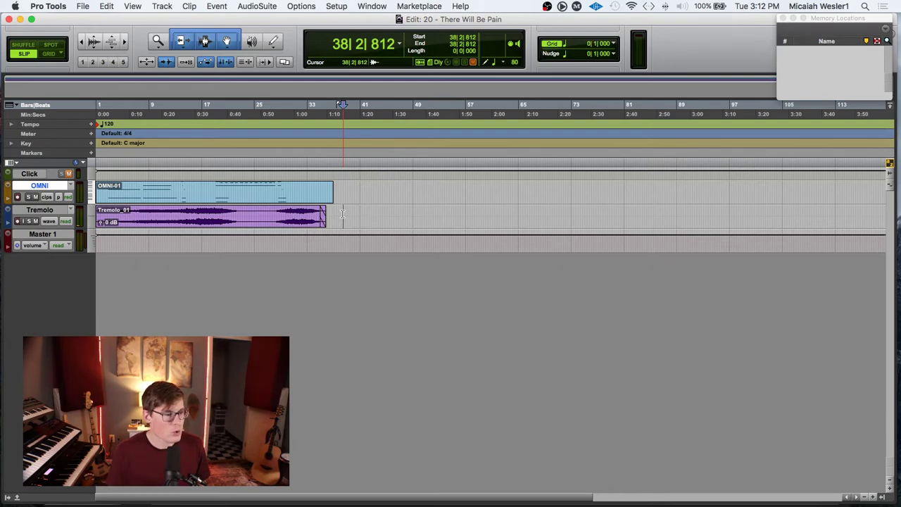
pyautogui.click(343, 214)
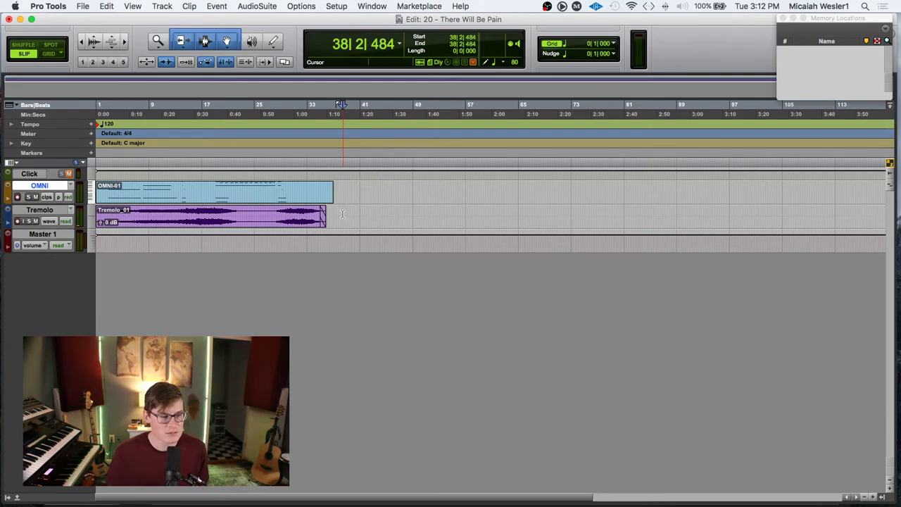
pyautogui.click(345, 216)
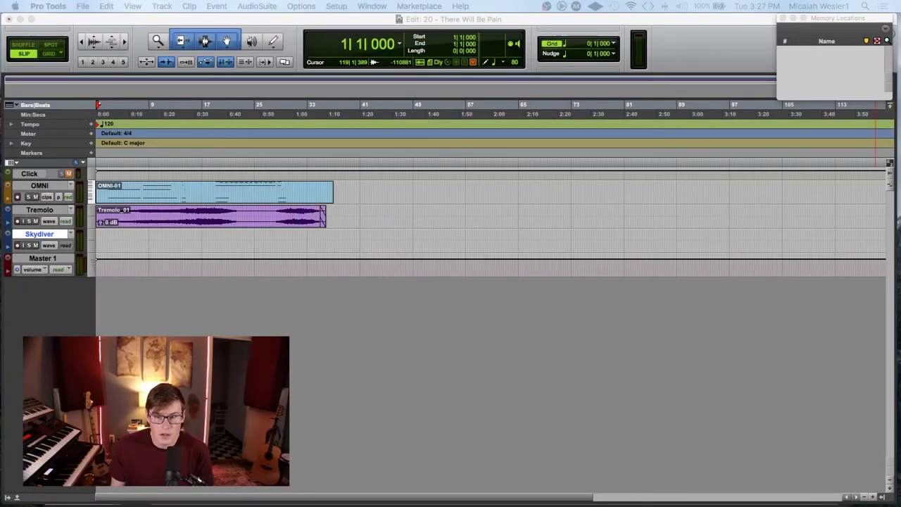
# - Record an audio take on the Skydiver track from bar 1 to about bar 34
pyautogui.click(107, 236)
pyautogui.click(107, 238)
pyautogui.press('Return')
pyautogui.press('super+space')
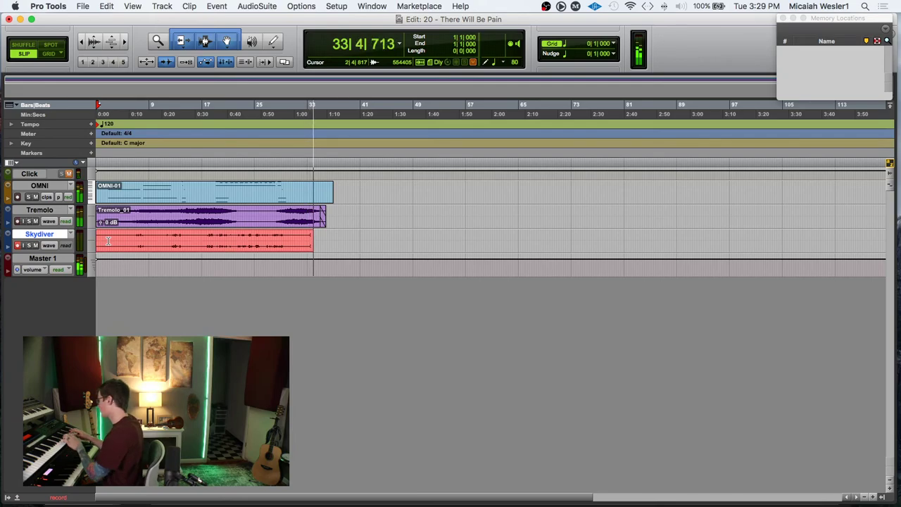
pyautogui.press('space')
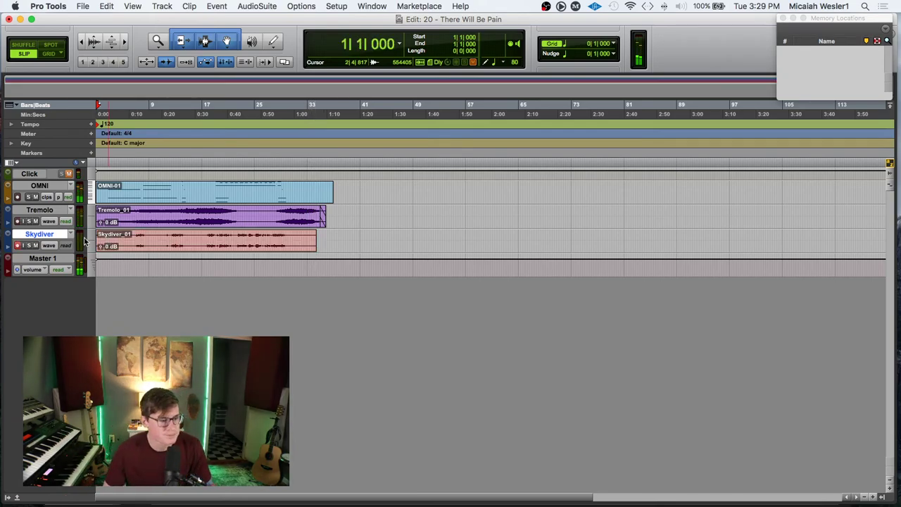
# - Add a fade-out over the last few bars of the Skydiver clip
pyautogui.press('space')
pyautogui.moveTo(351, 237)
pyautogui.mouseDown()
pyautogui.moveTo(313, 237)
pyautogui.moveTo(351, 240)
pyautogui.mouseUp()
pyautogui.click(349, 237)
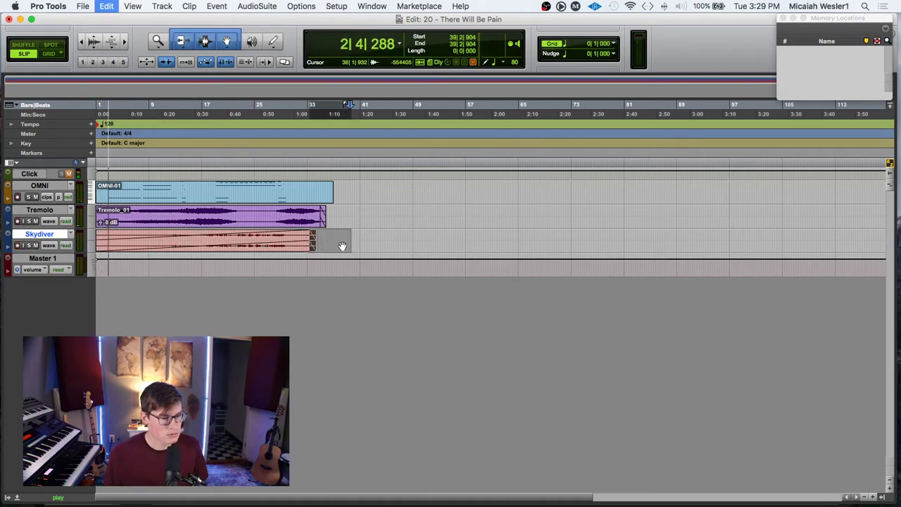
pyautogui.press('space')
pyautogui.press('f')
pyautogui.click(372, 240)
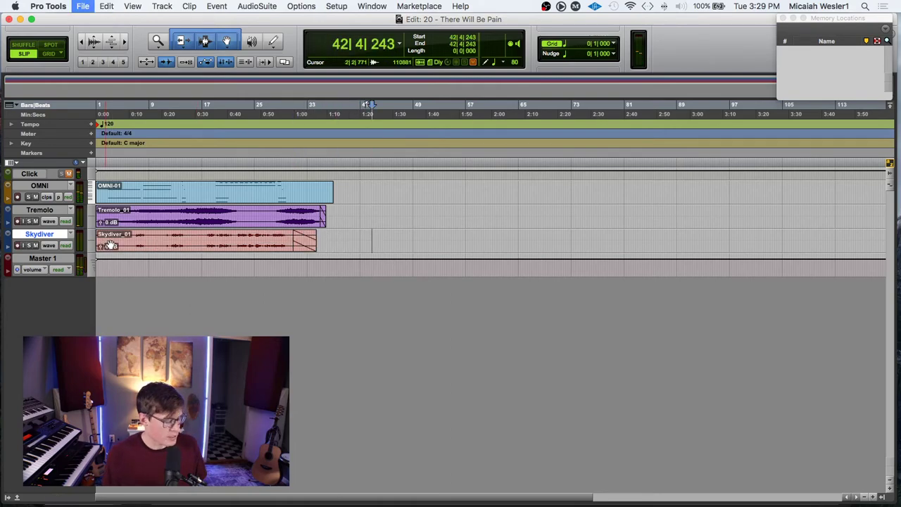
# - Add a marker named start at 2|4|120, just before the first OMNI note
pyautogui.click(117, 215)
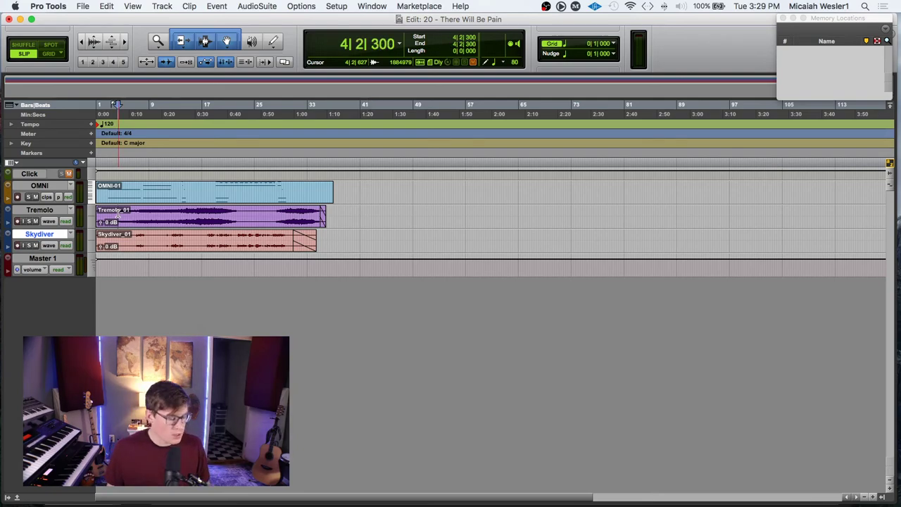
pyautogui.press('t')
pyautogui.press('t')
pyautogui.press('t')
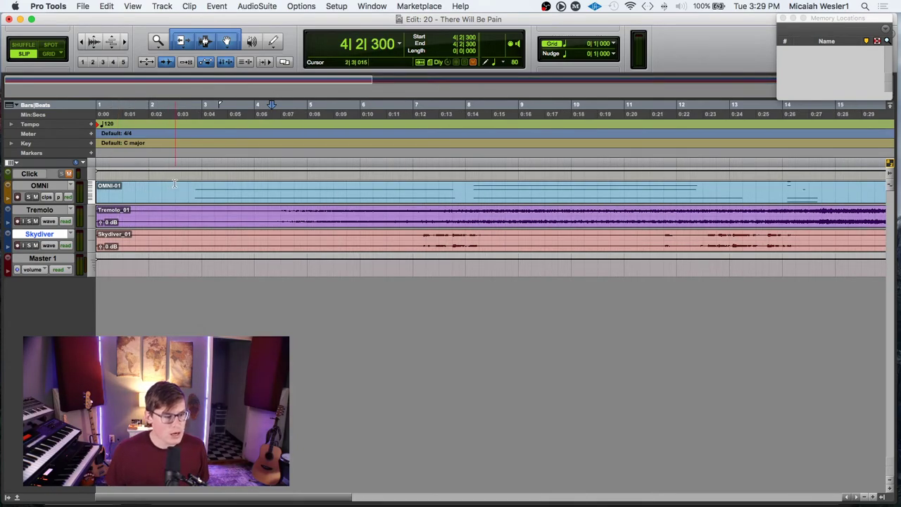
pyautogui.click(190, 188)
pyautogui.press('KP_Enter')
pyautogui.write('start')
pyautogui.press('Return')
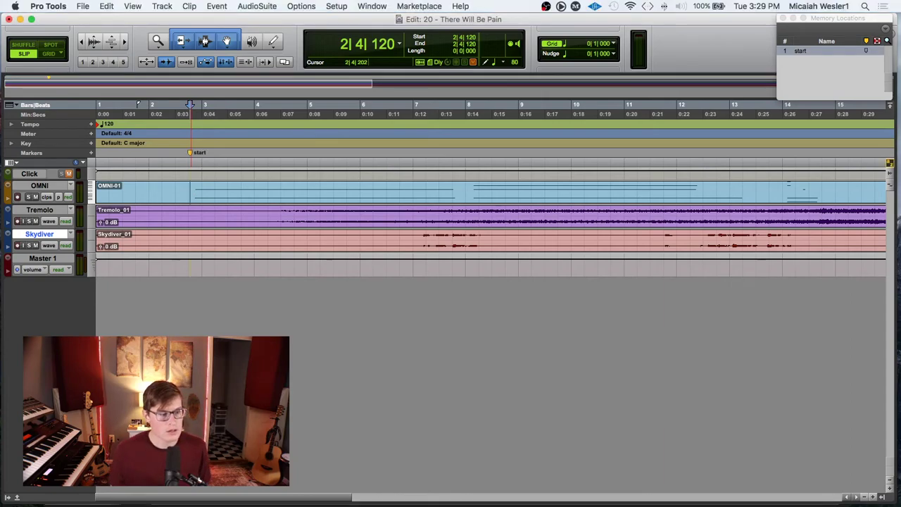
pyautogui.press('r')
pyautogui.press('r')
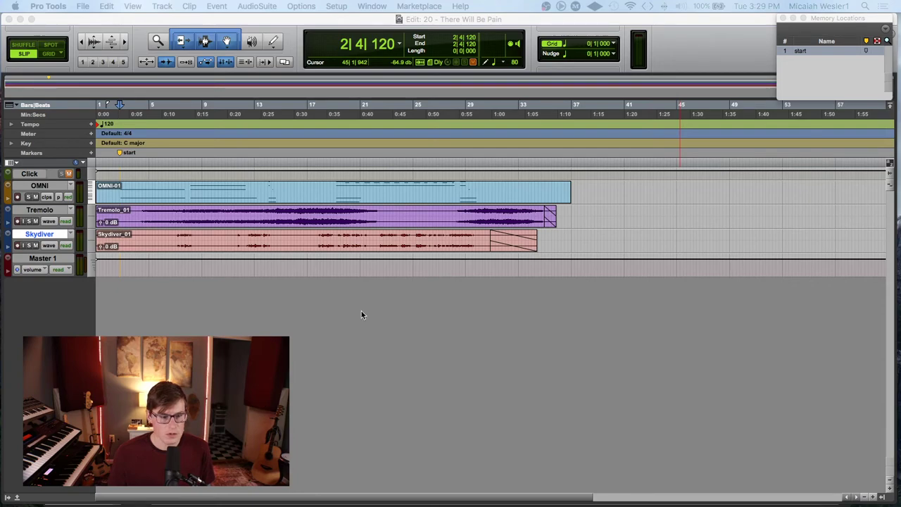
# - Play the piece back from the start marker and add a marker named end at 35|3|886
pyautogui.click(121, 154)
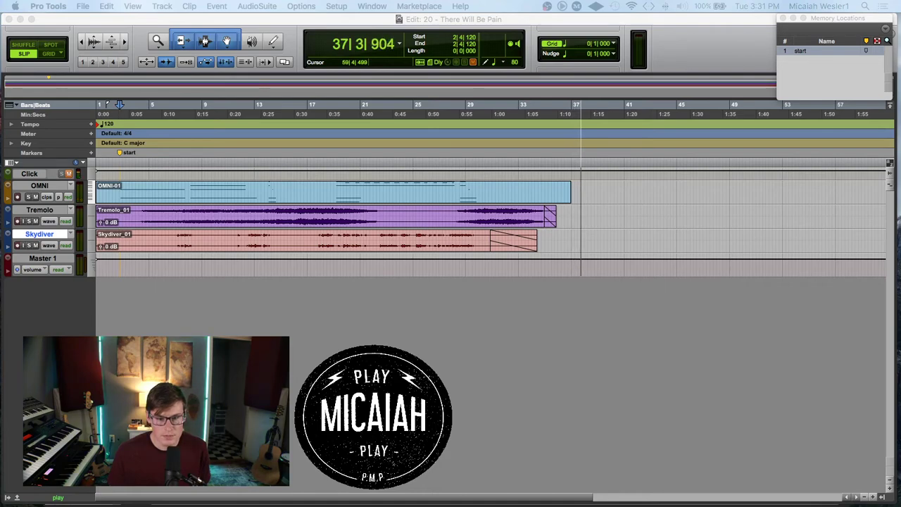
pyautogui.click(586, 199)
pyautogui.click(555, 186)
pyautogui.press('space')
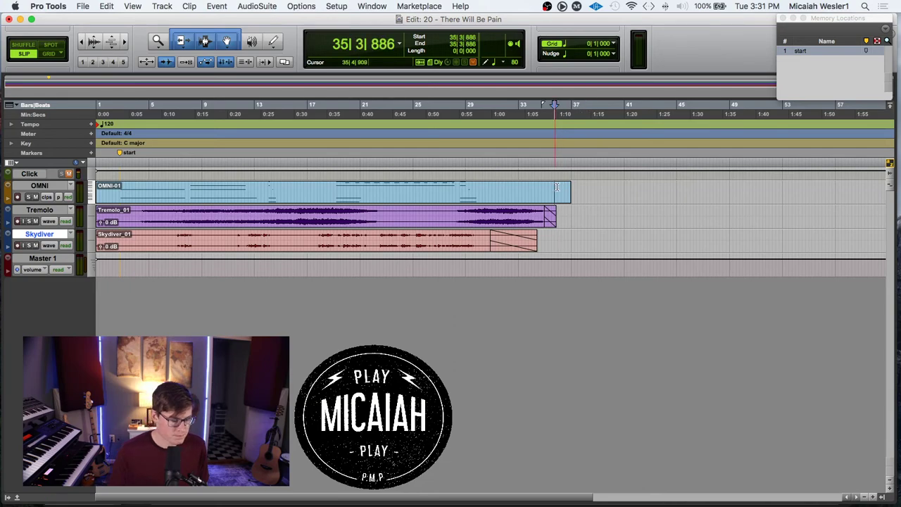
pyautogui.press('Return')
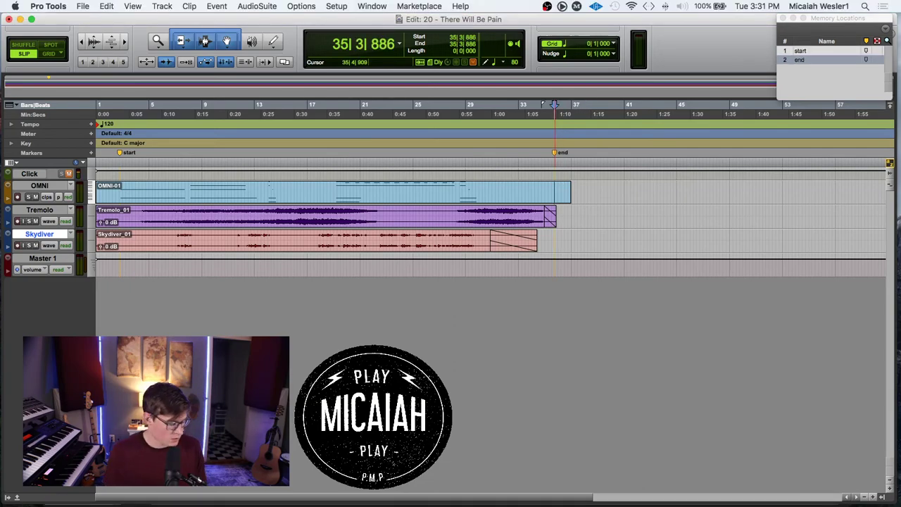
# - Open Omnisphere from the OMNI track, rate the There Will Be Pain patch one star, and close the instrument
pyautogui.press('super+equal')
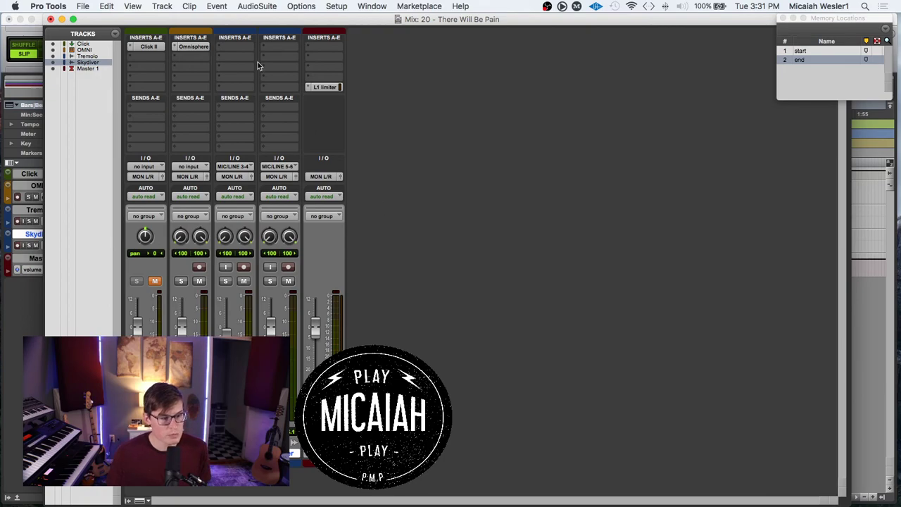
pyautogui.click(184, 49)
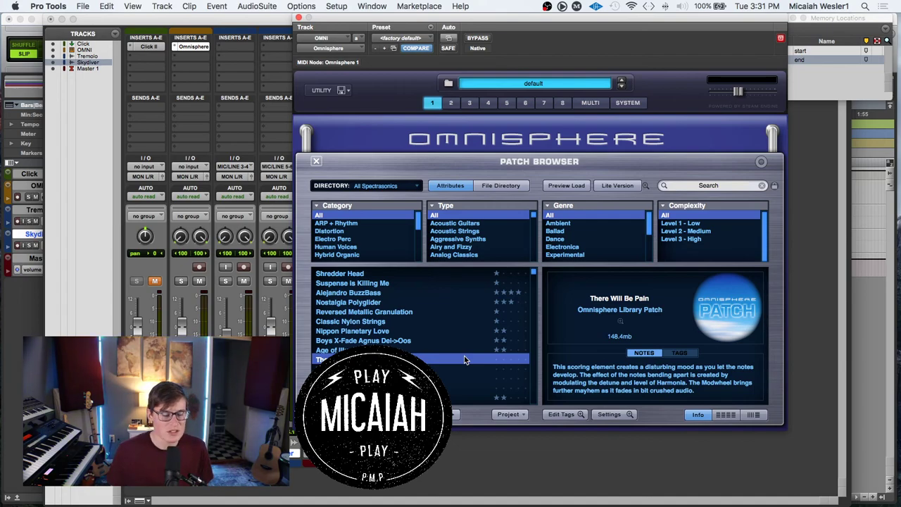
pyautogui.click(497, 359)
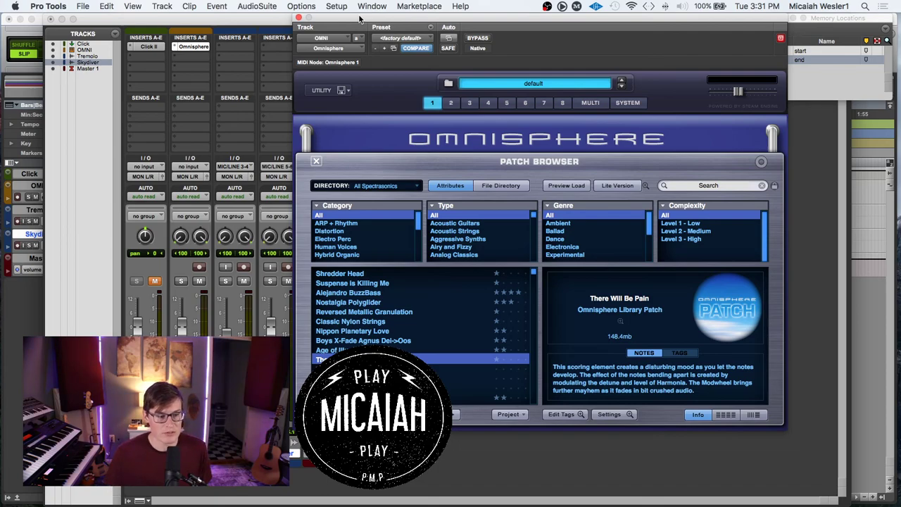
pyautogui.click(298, 17)
# - Return to the Edit window and place the playback position at the start marker
pyautogui.press('super+equal')
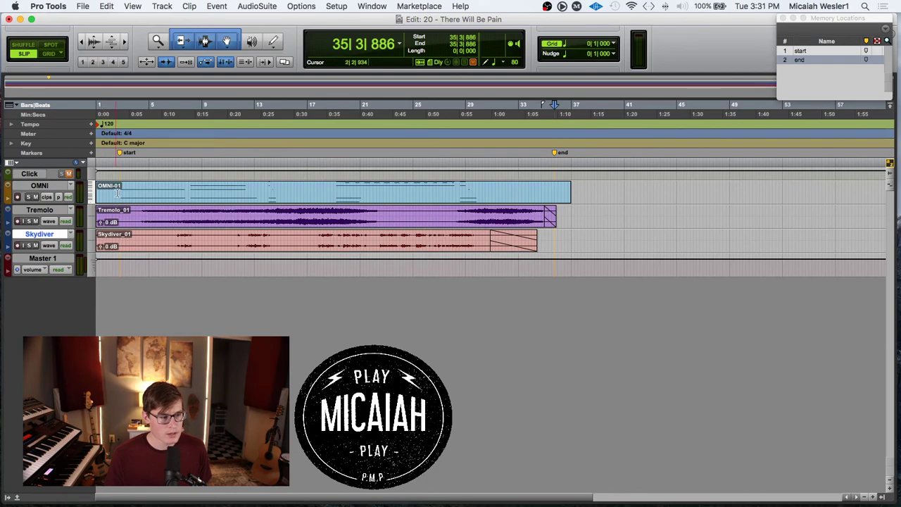
pyautogui.click(121, 152)
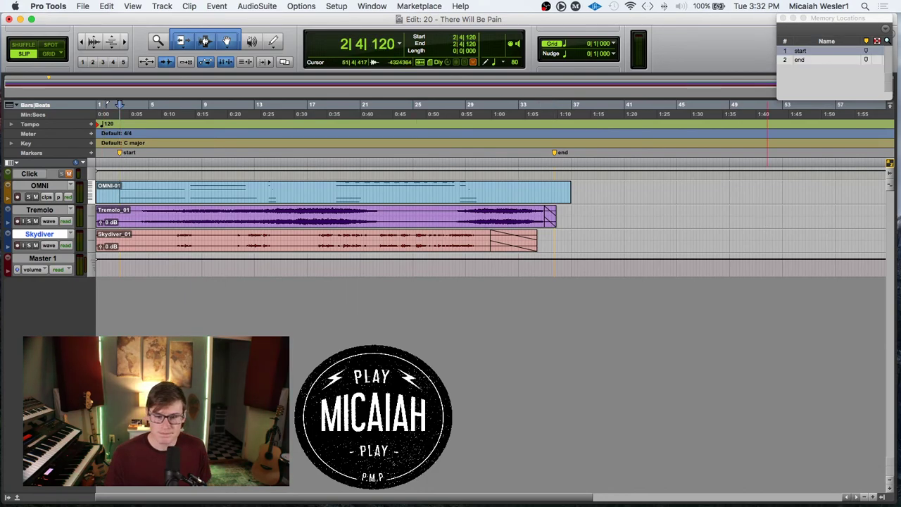